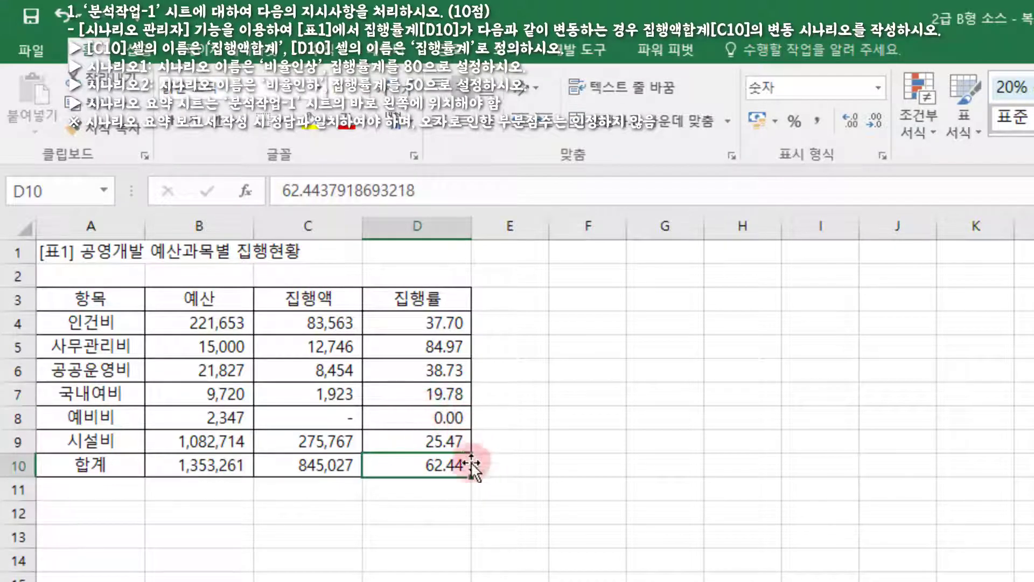
Step: Inspect the contents of the total row's 집행액 cell C10 and 집행률 cell D10
{"action": "left_click", "coordinate": [308, 468]}
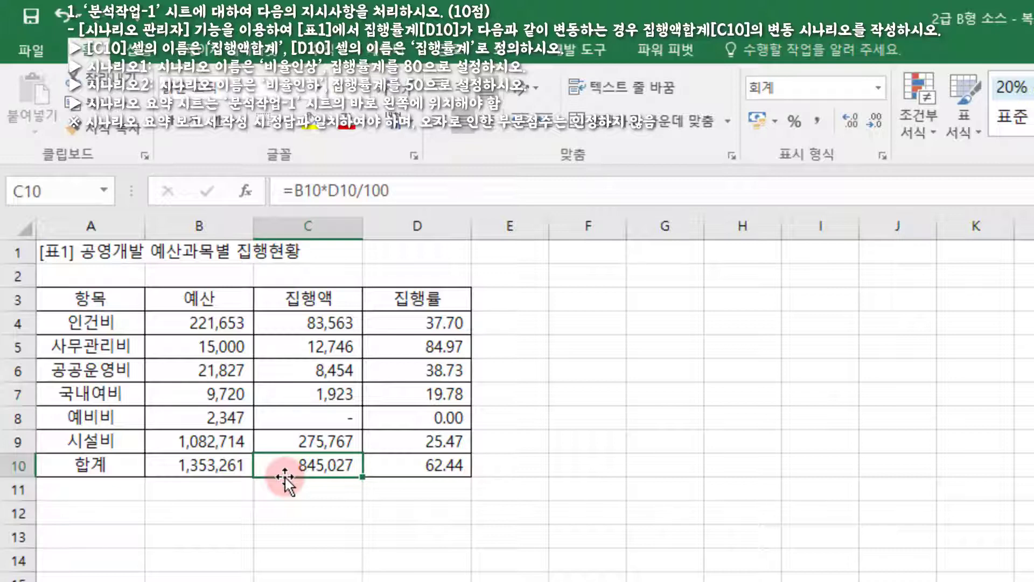
{"action": "left_click", "coordinate": [439, 466]}
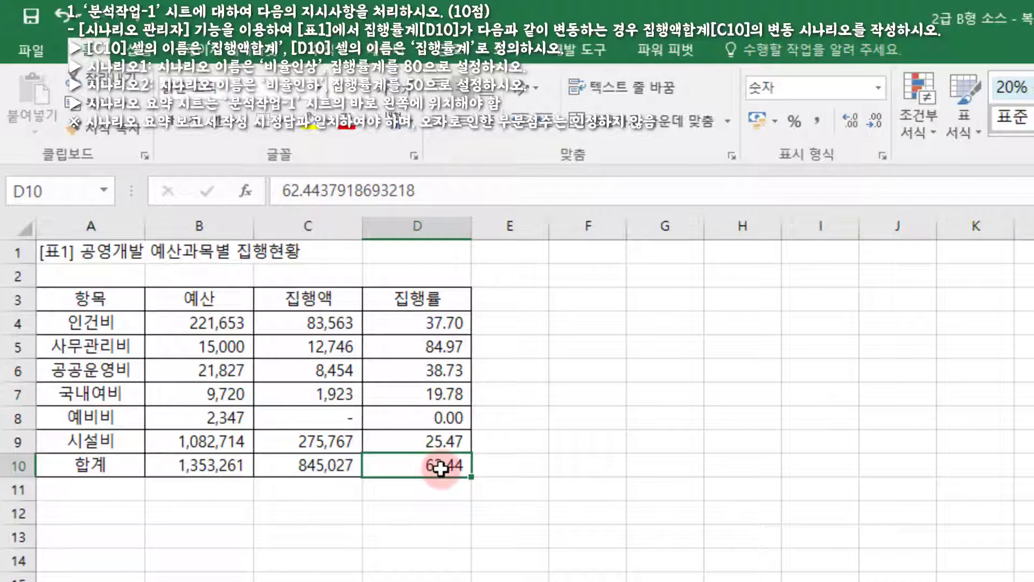
{"action": "left_click", "coordinate": [330, 467]}
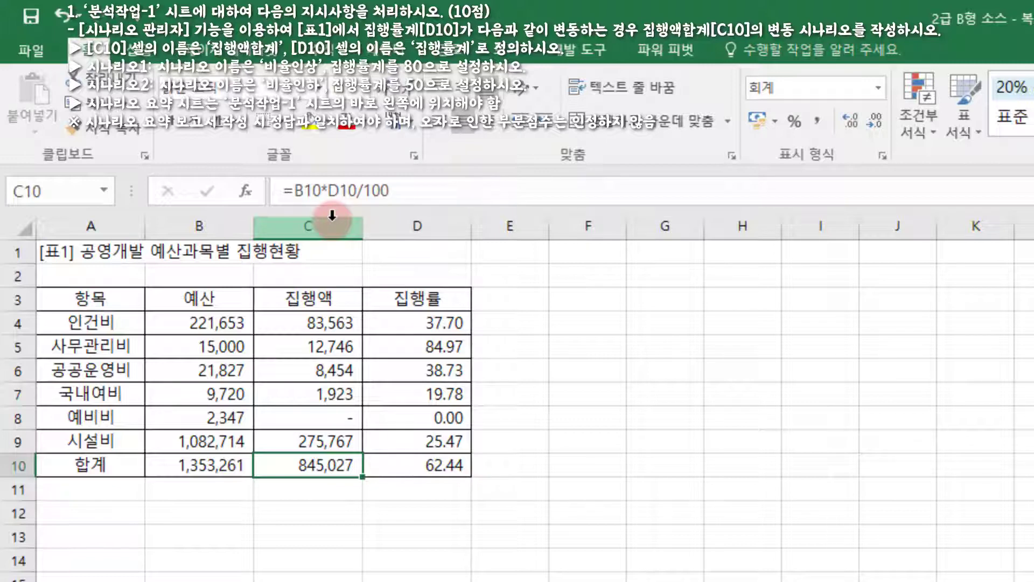
{"action": "left_click", "coordinate": [445, 468]}
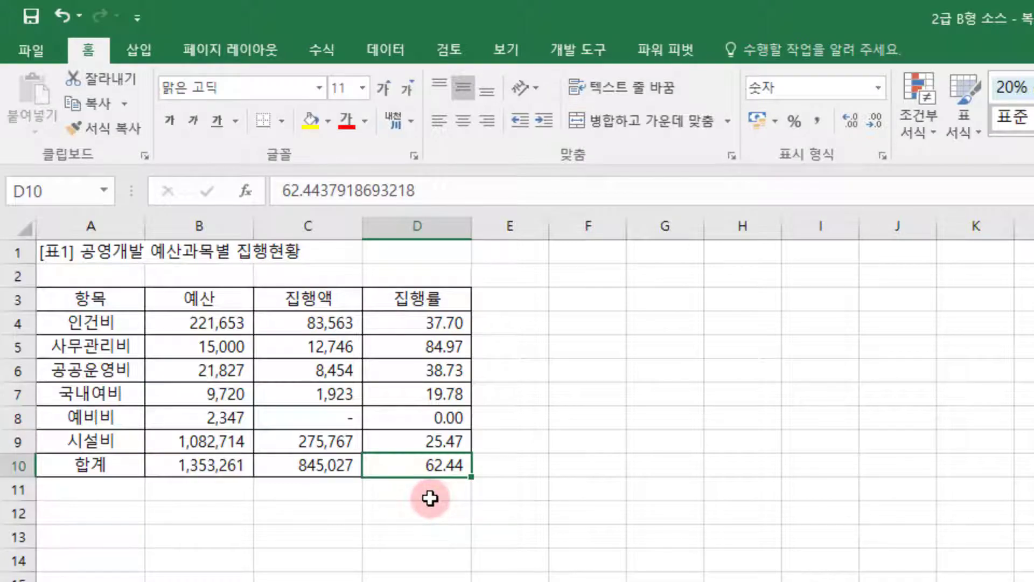
{"action": "left_click", "coordinate": [386, 49]}
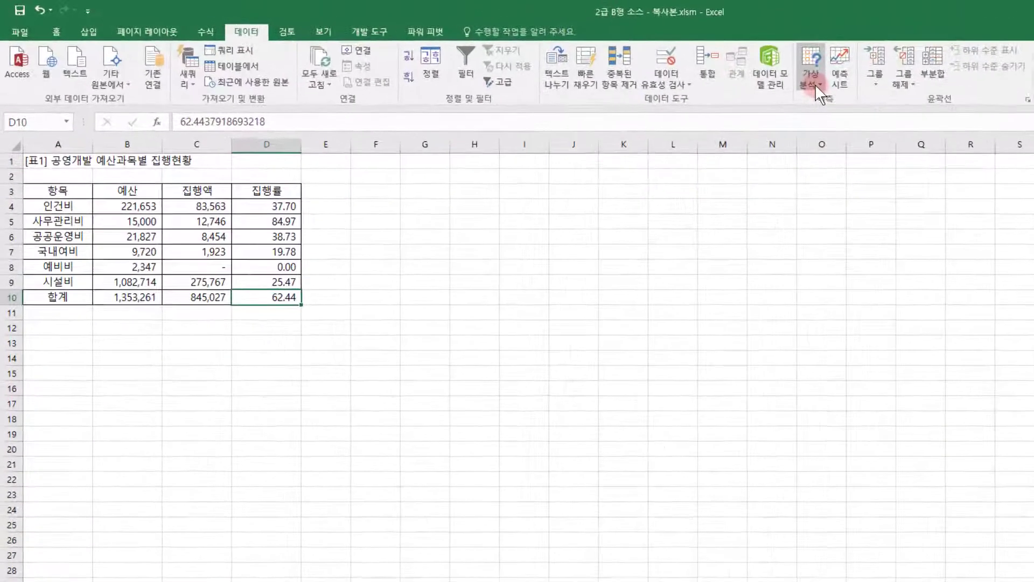
{"action": "left_click", "coordinate": [816, 84]}
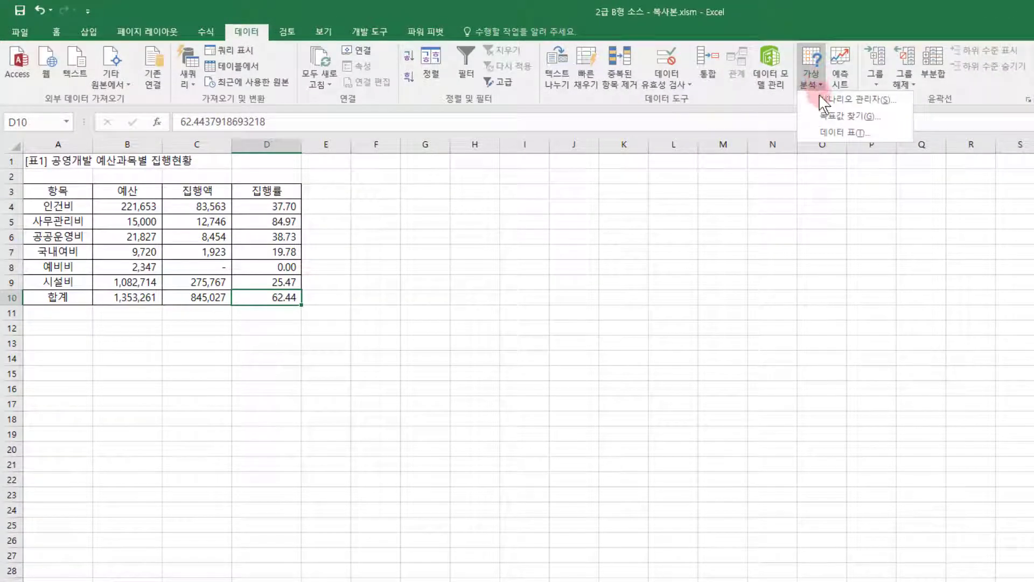
{"action": "left_click", "coordinate": [831, 101]}
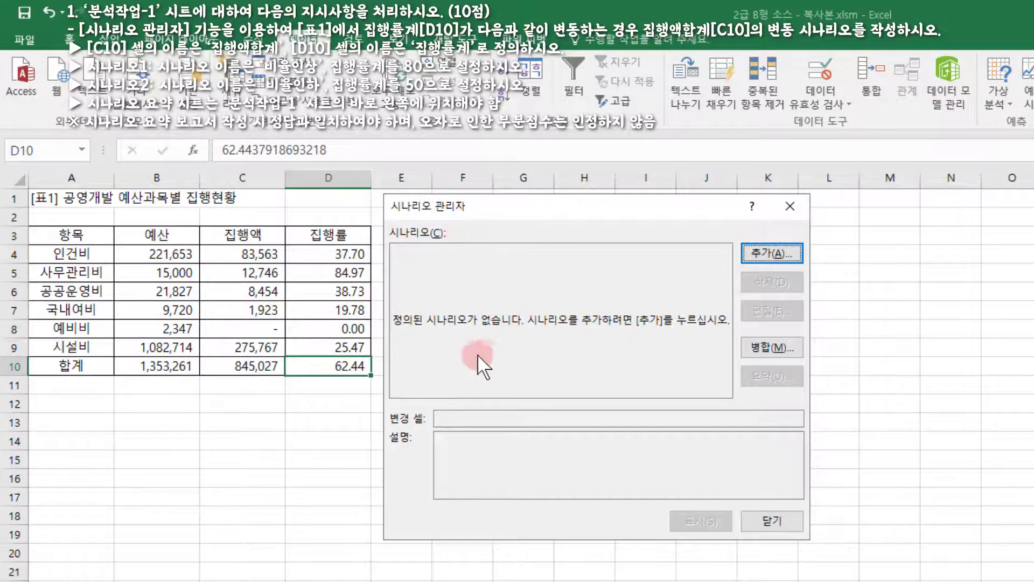
{"action": "left_click", "coordinate": [768, 251]}
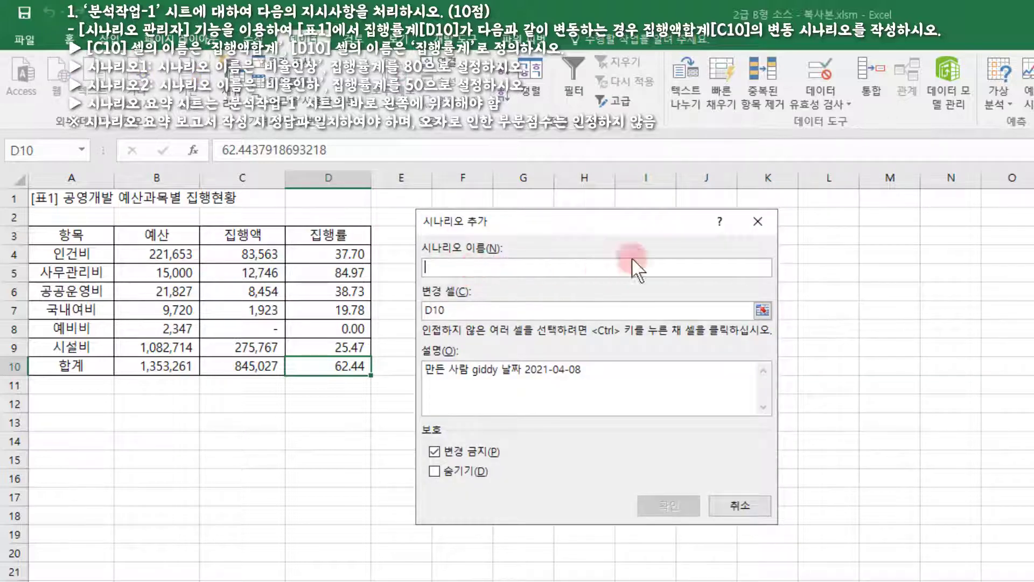
{"action": "left_click", "coordinate": [755, 221]}
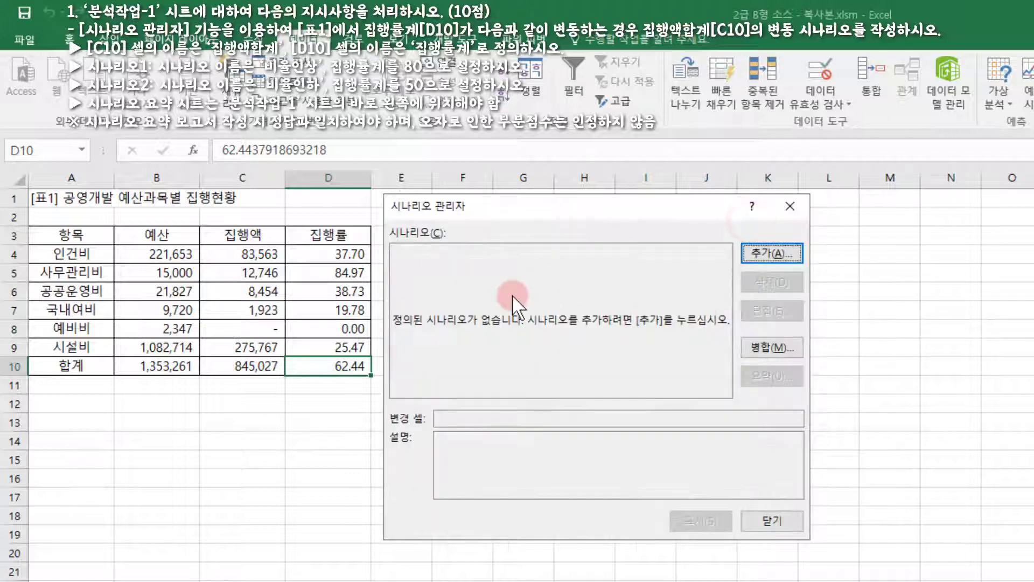
{"action": "left_click", "coordinate": [790, 213]}
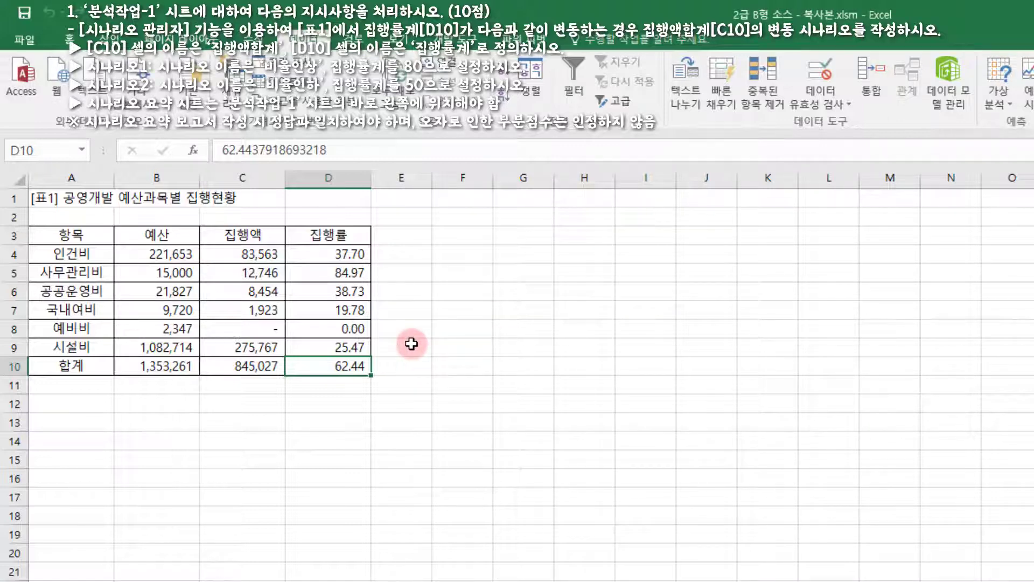
Step: Define the workbook-scoped name 집행액합계 for cell C10
{"action": "left_click", "coordinate": [245, 364]}
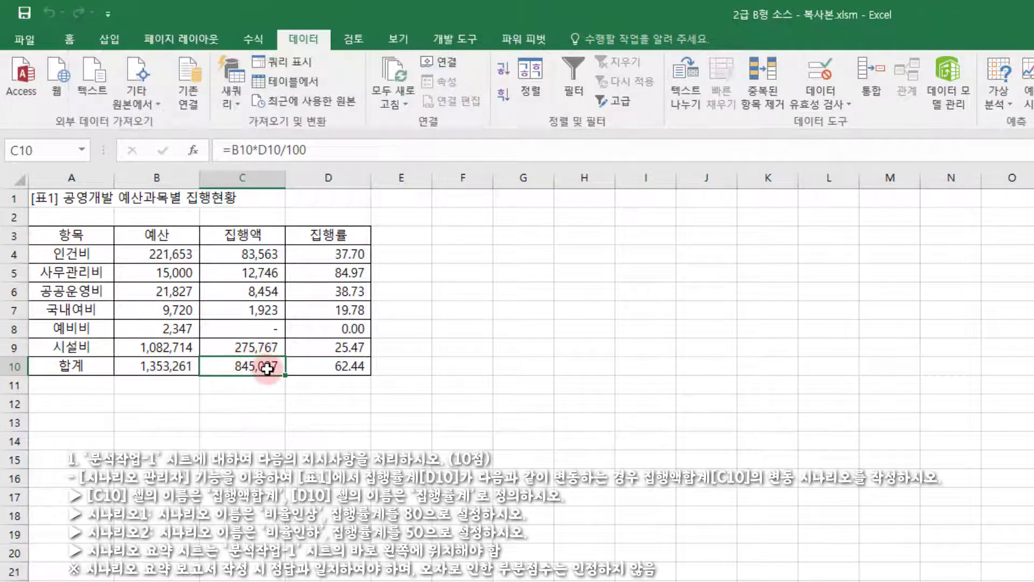
{"action": "left_click", "coordinate": [254, 39]}
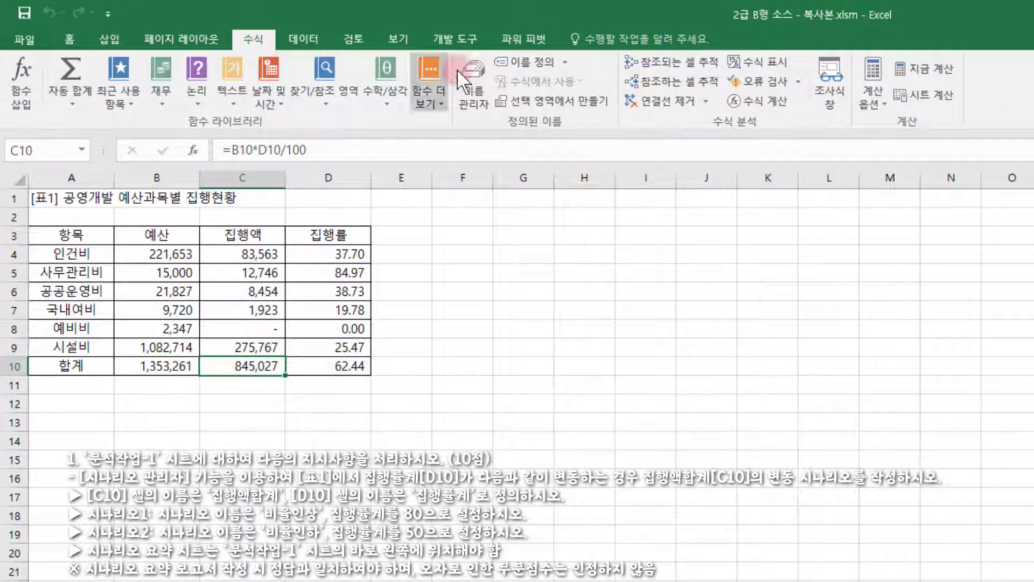
{"action": "left_click", "coordinate": [535, 63]}
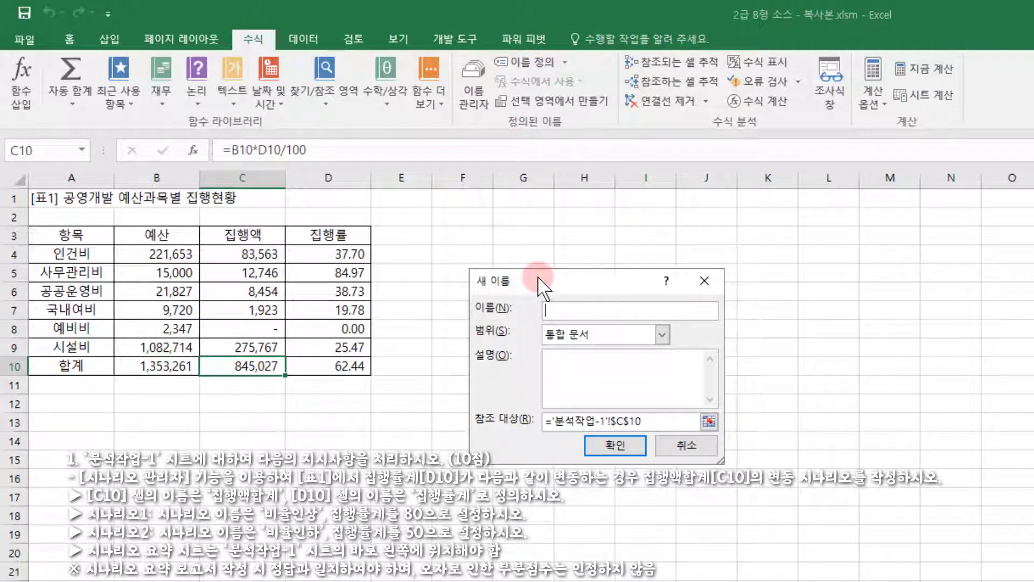
{"action": "type", "text": "집행액합ㄱ"}
{"action": "type", "text": "ㅖ"}
{"action": "left_click", "coordinate": [622, 439]}
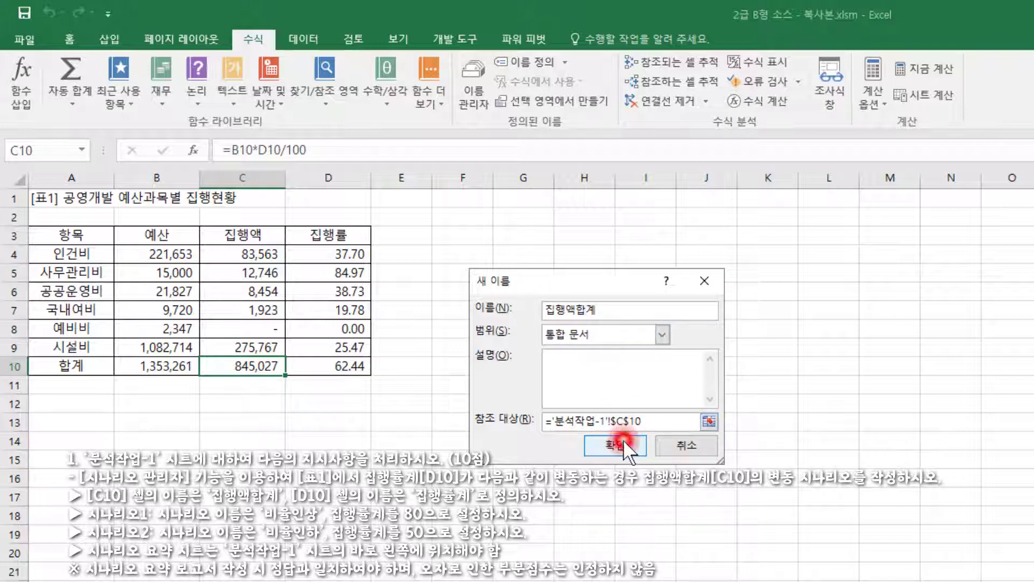
Step: Define the workbook-scoped name 집행률계 for cell D10
{"action": "left_click", "coordinate": [340, 366]}
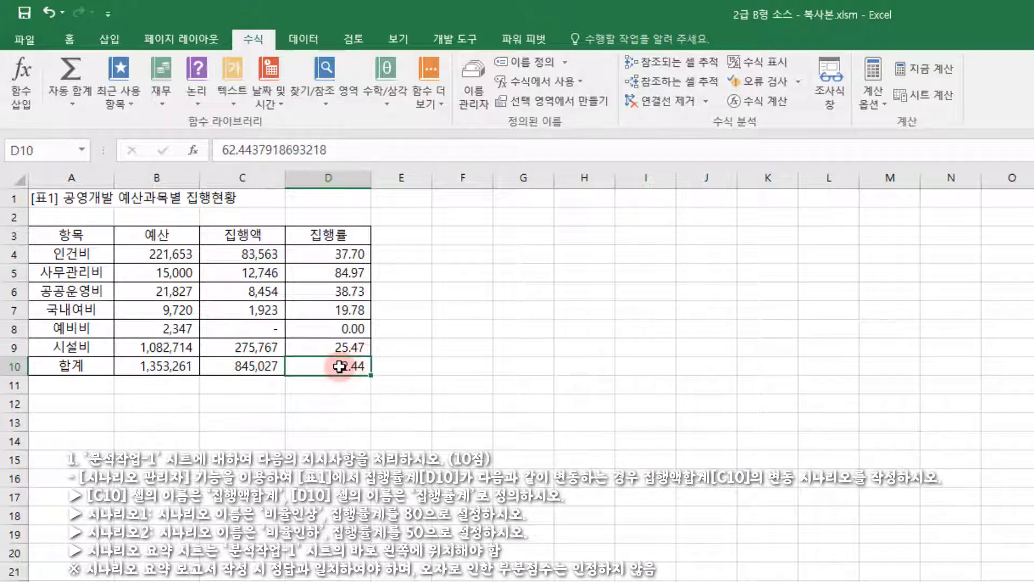
{"action": "left_click", "coordinate": [528, 61]}
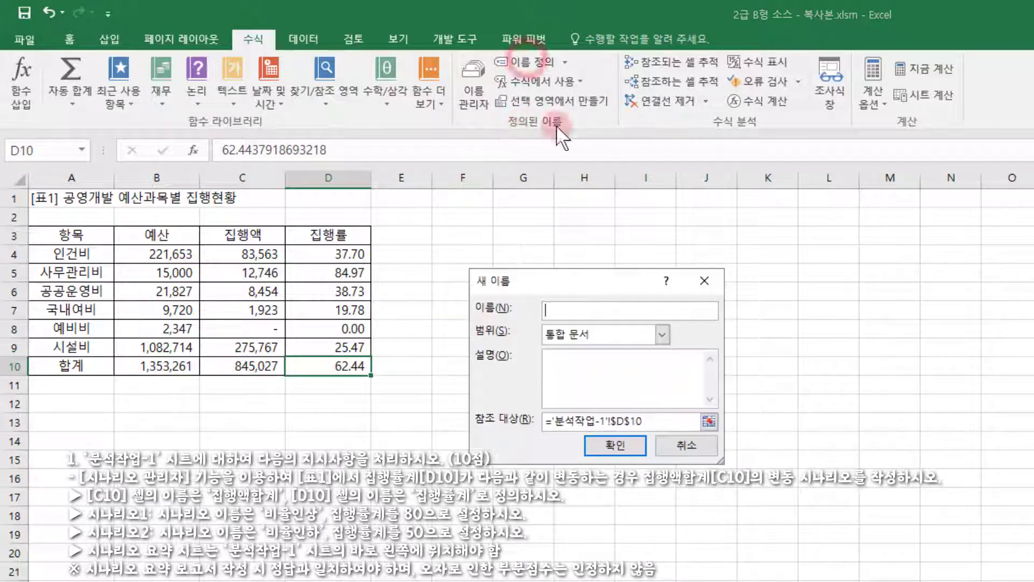
{"action": "type", "text": "집행률계"}
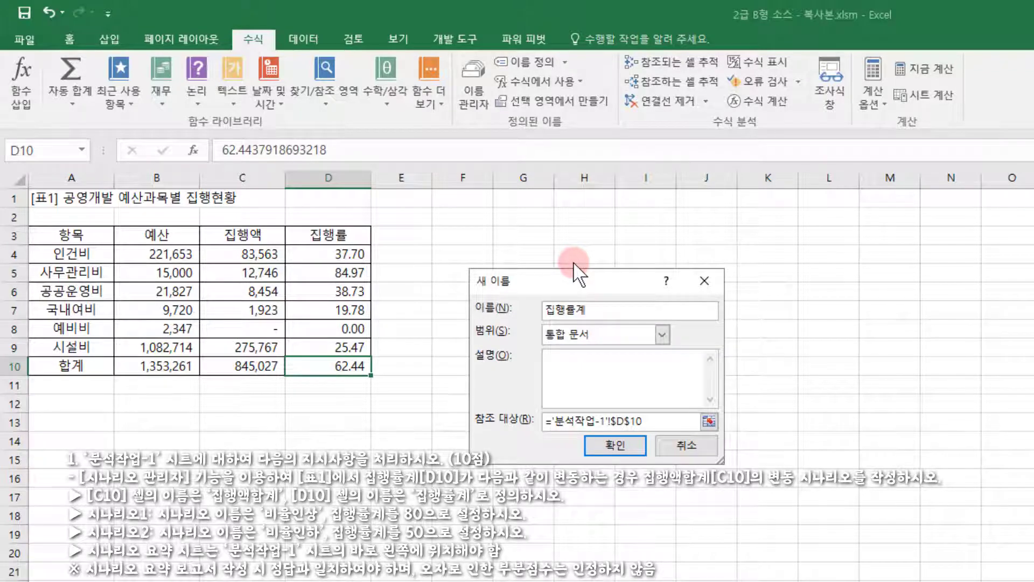
{"action": "left_click", "coordinate": [614, 446]}
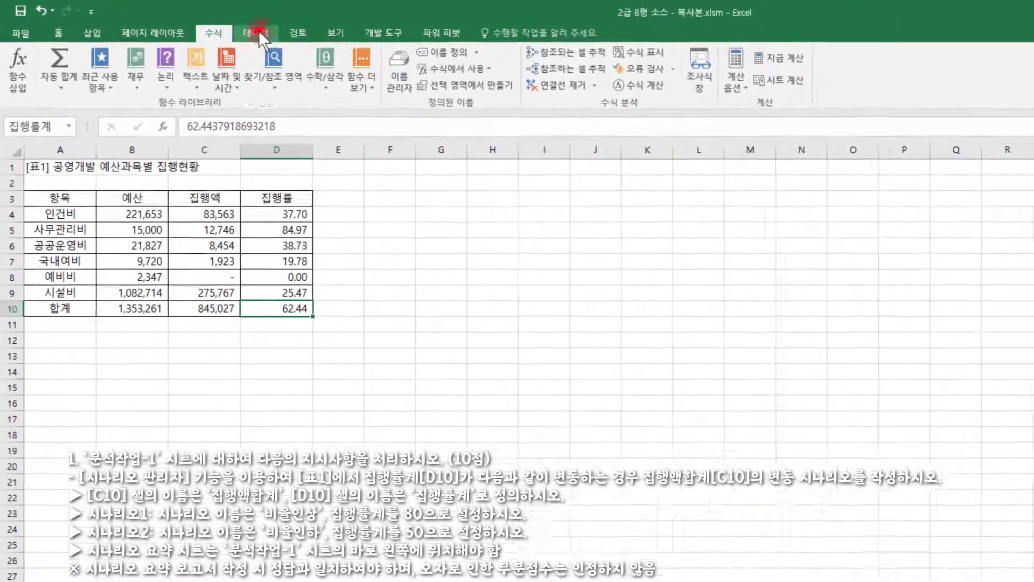
Step: Add a scenario named 비율인상 in the Scenario Manager with changing cell D10 and its 집행률계 value set to 80
{"action": "left_click", "coordinate": [303, 38]}
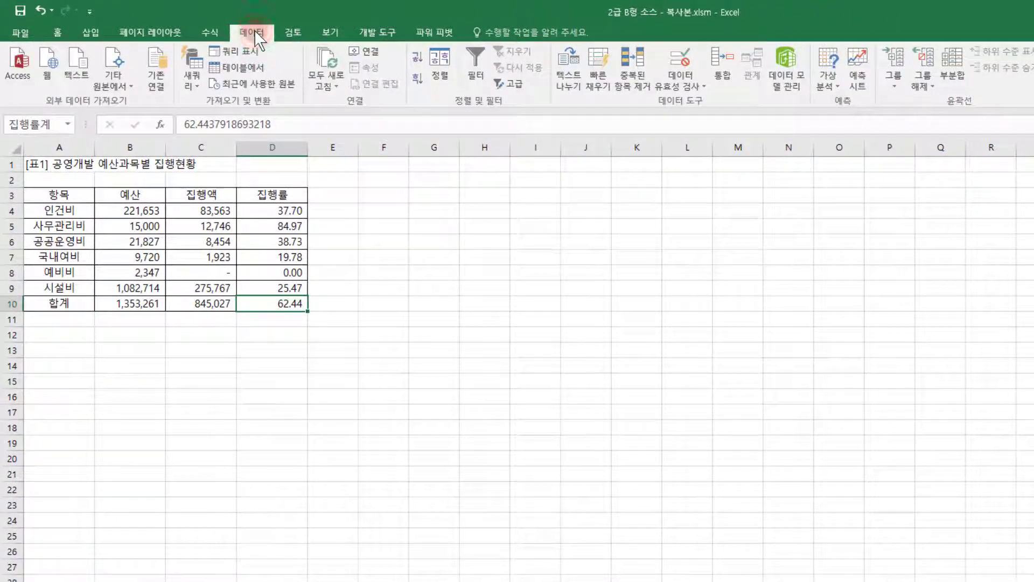
{"action": "left_click", "coordinate": [826, 84]}
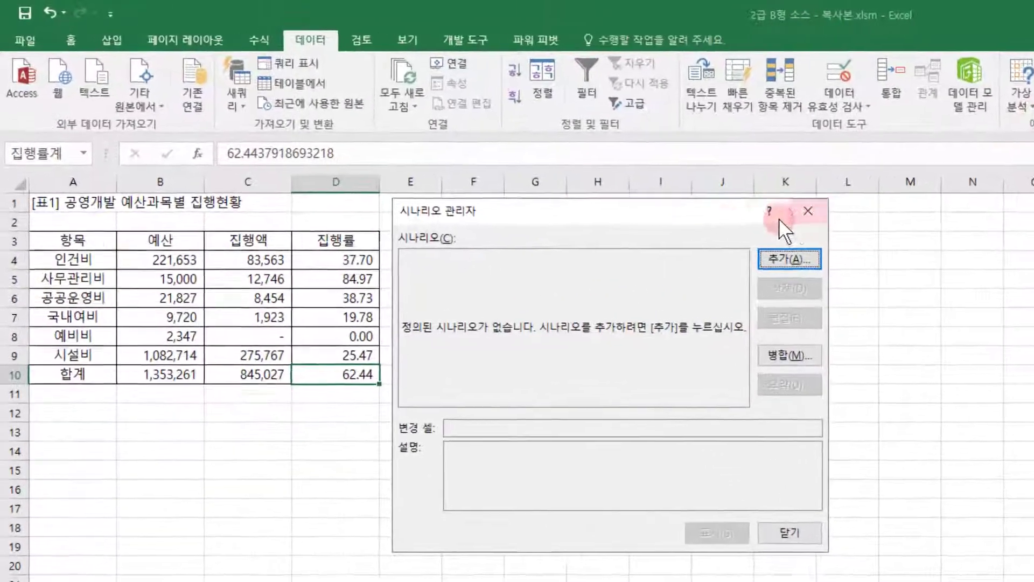
{"action": "left_click", "coordinate": [666, 219]}
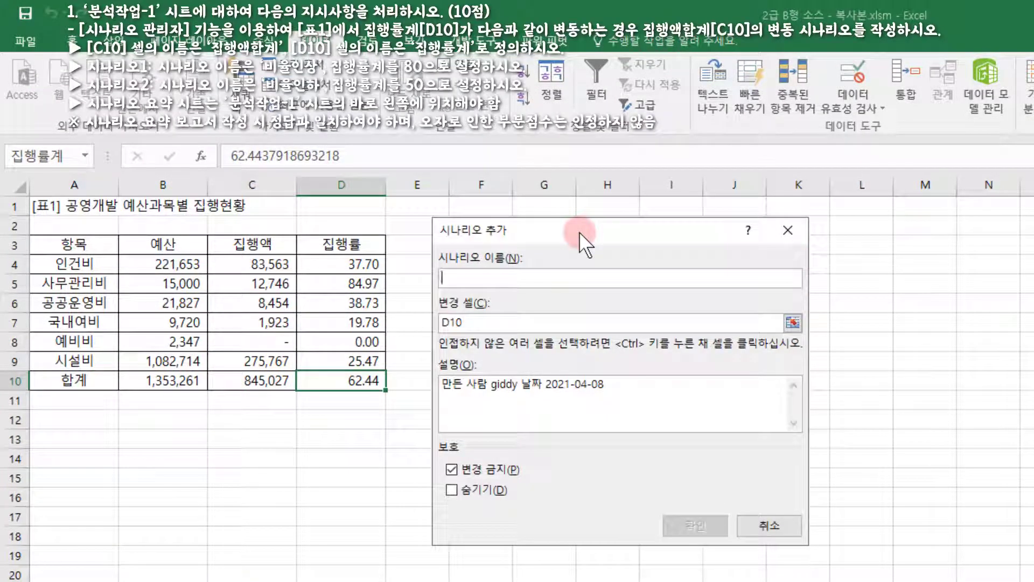
{"action": "type", "text": "비율인상"}
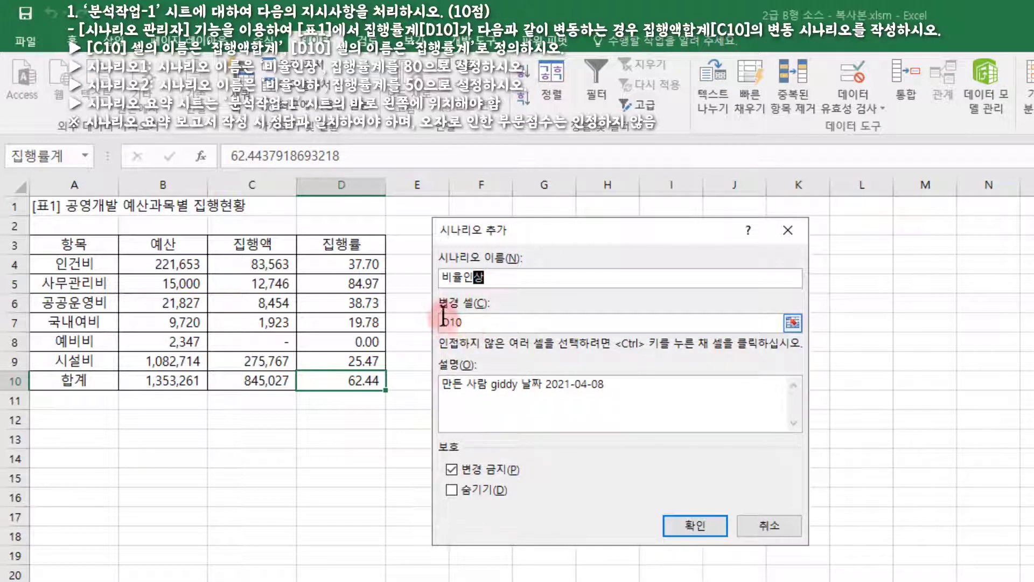
{"action": "left_click", "coordinate": [696, 516]}
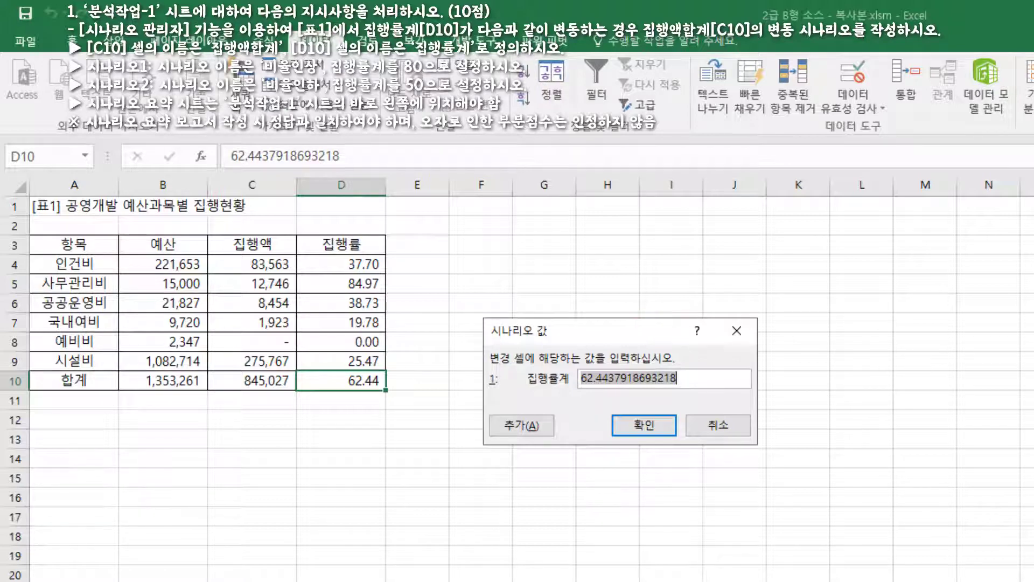
{"action": "type", "text": "80"}
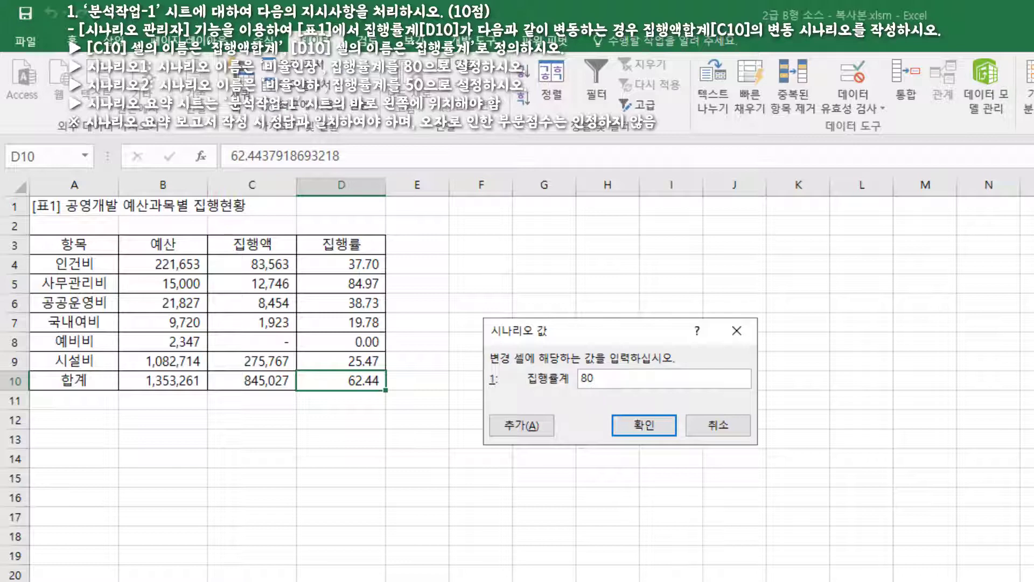
{"action": "left_click", "coordinate": [532, 422]}
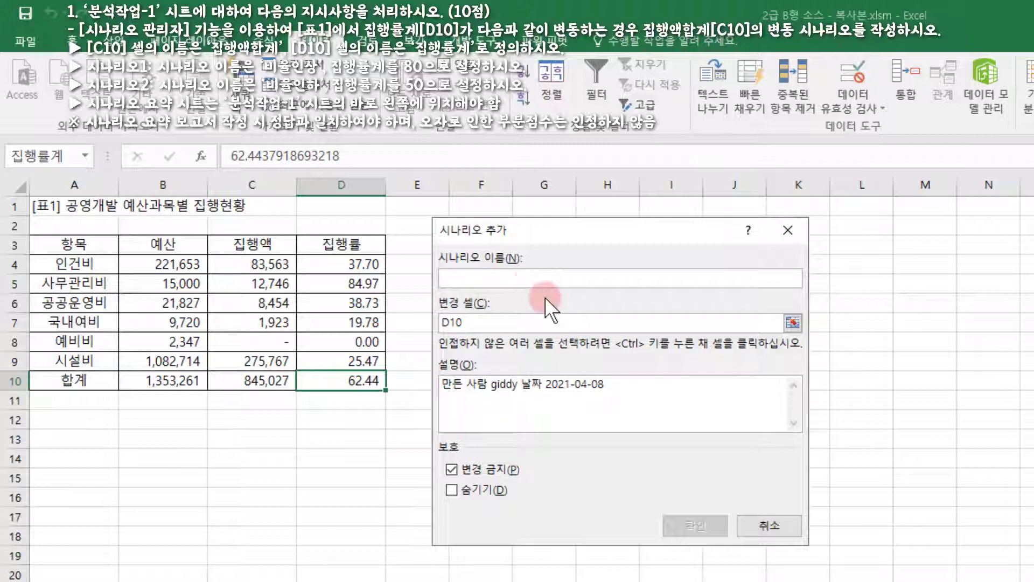
Step: Add a second scenario named 비율인하 for changing cell D10 with its 집행률계 value set to 50
{"action": "type", "text": "비율인하"}
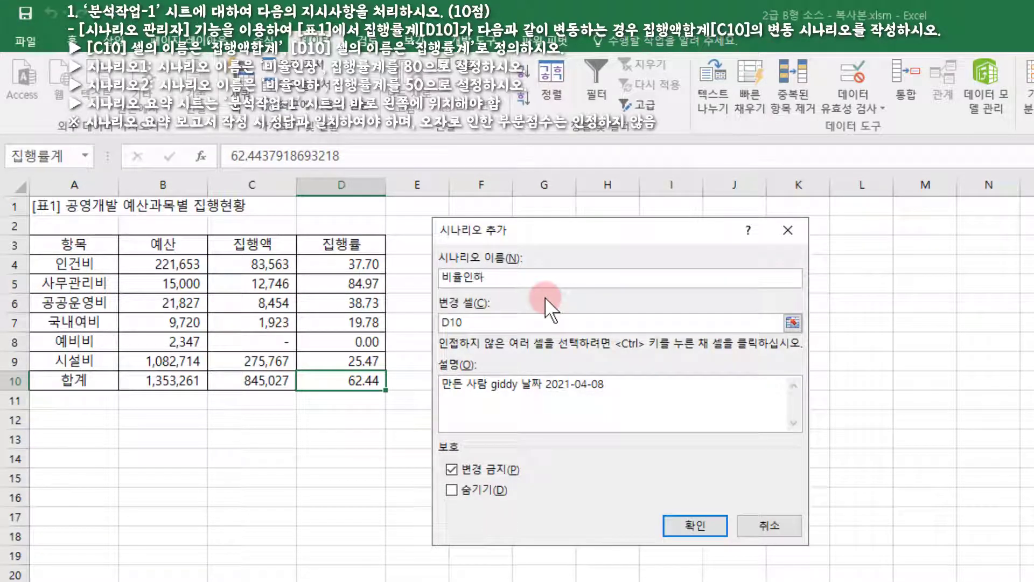
{"action": "left_click", "coordinate": [690, 525]}
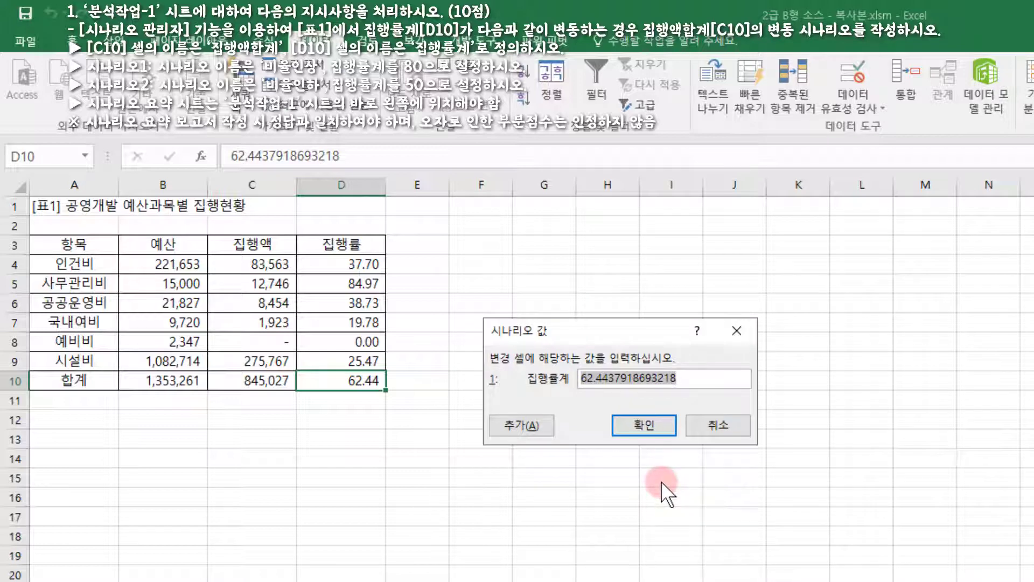
{"action": "type", "text": "50"}
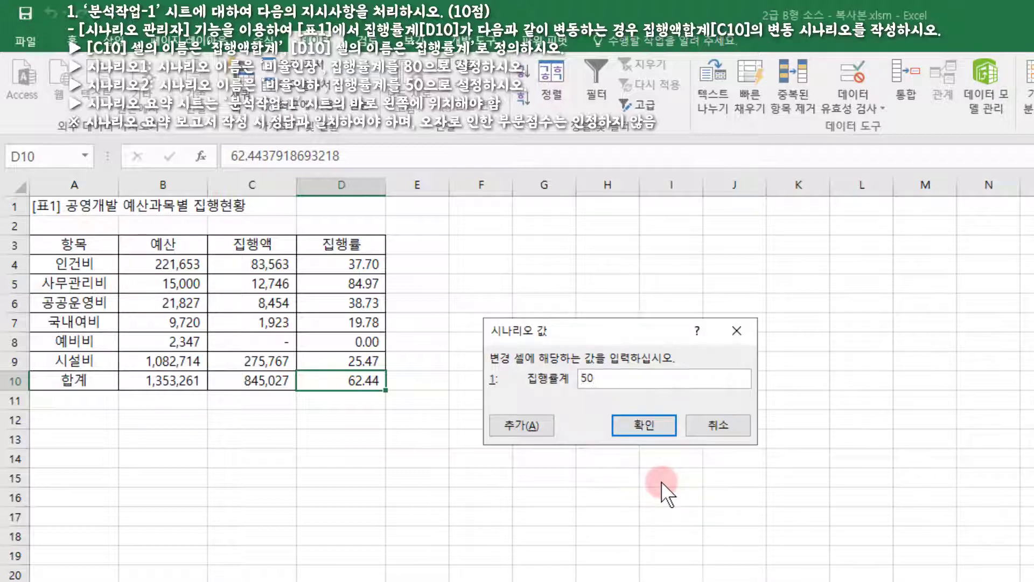
{"action": "left_click", "coordinate": [536, 426]}
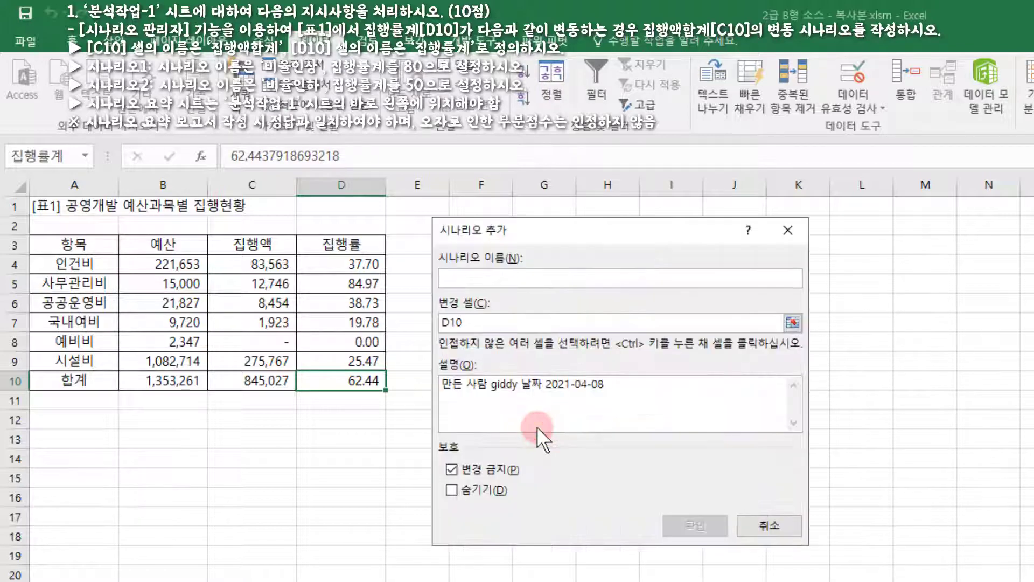
{"action": "left_click", "coordinate": [787, 230]}
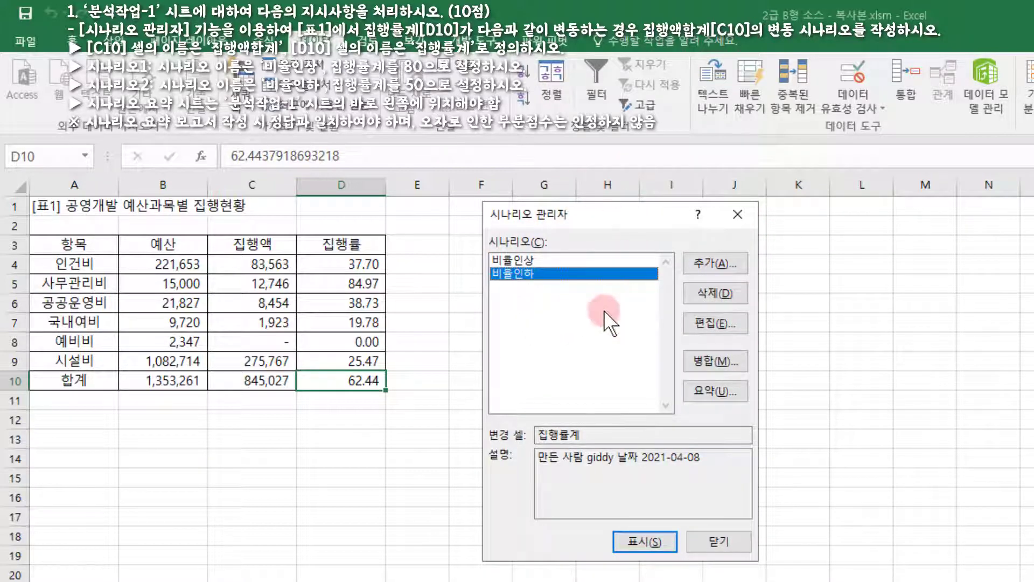
Step: Generate a scenario summary report of the 비율인상 and 비율인하 scenarios with C10 as the result cell
{"action": "left_click", "coordinate": [526, 272]}
{"action": "left_click", "coordinate": [522, 257]}
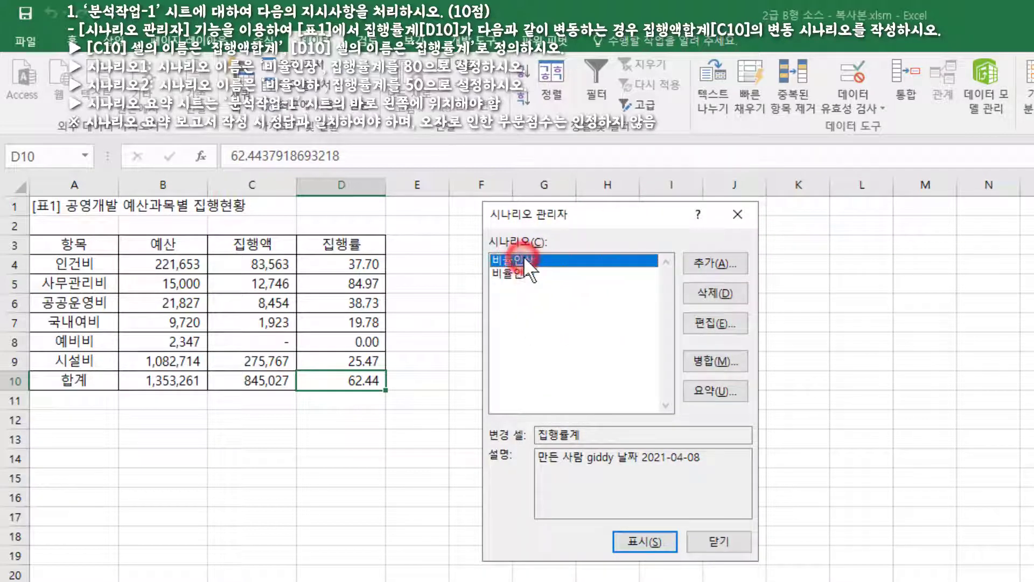
{"action": "left_click", "coordinate": [533, 273]}
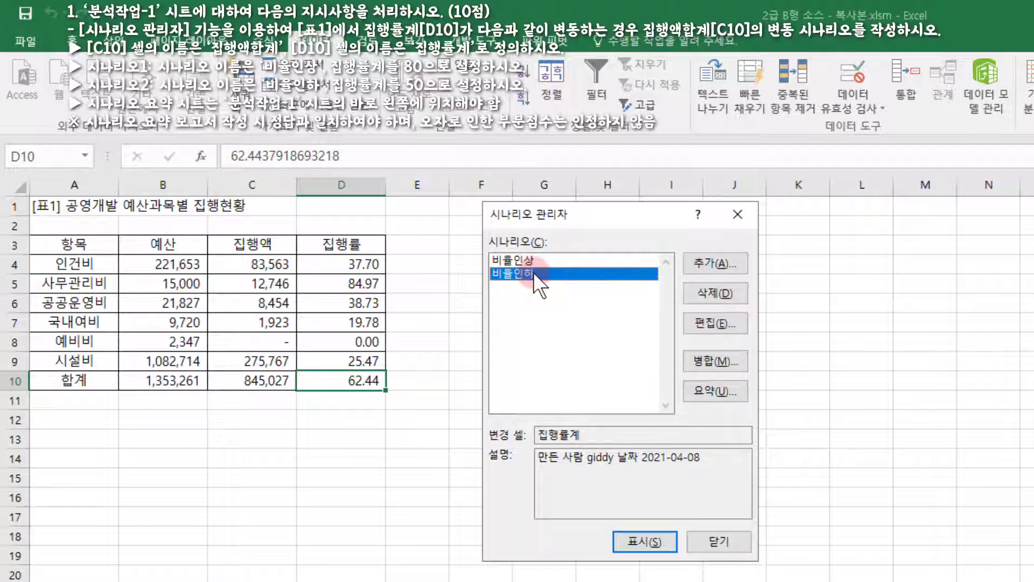
{"action": "left_click", "coordinate": [728, 395]}
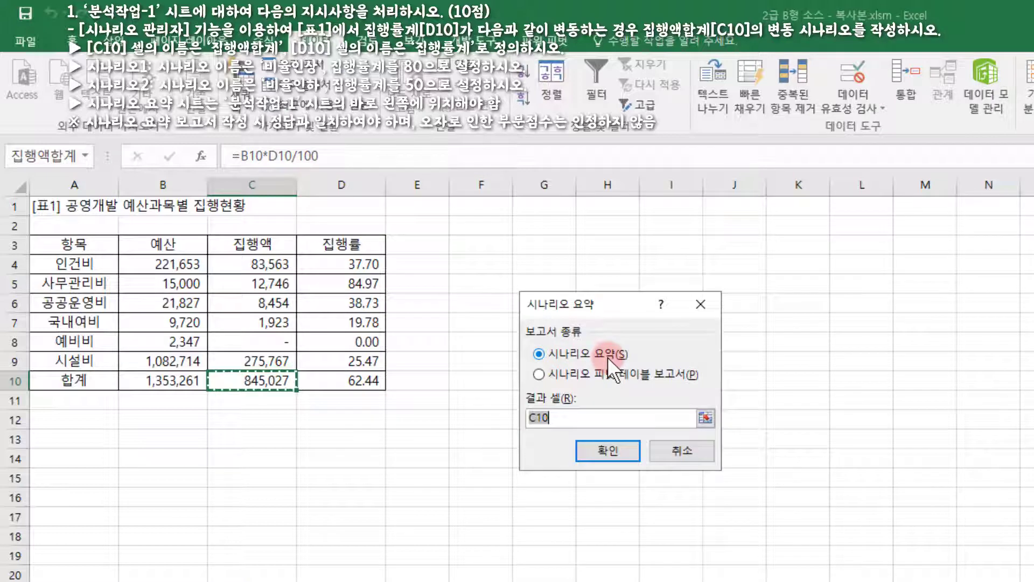
{"action": "left_click", "coordinate": [525, 409]}
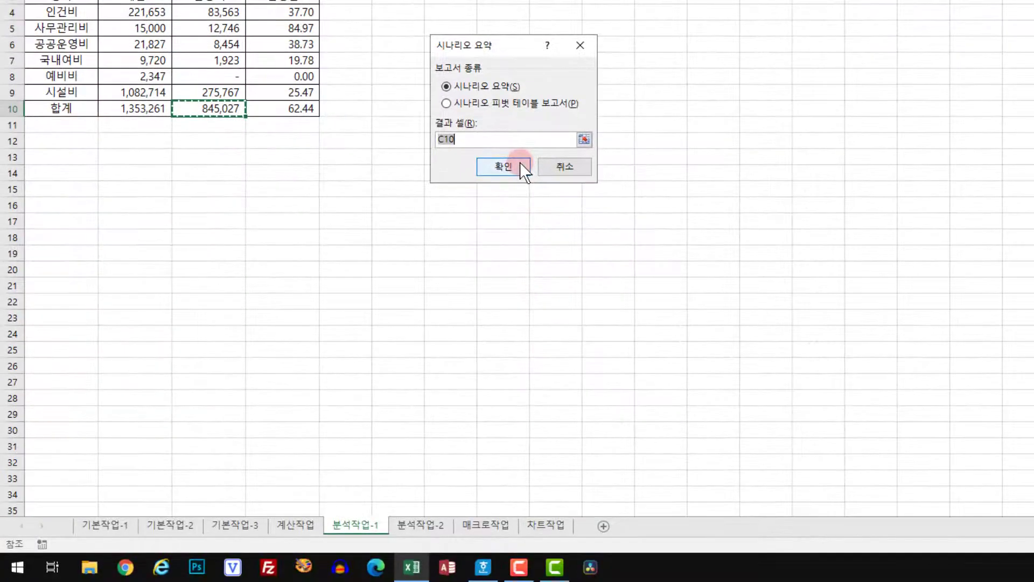
{"action": "left_click", "coordinate": [628, 445]}
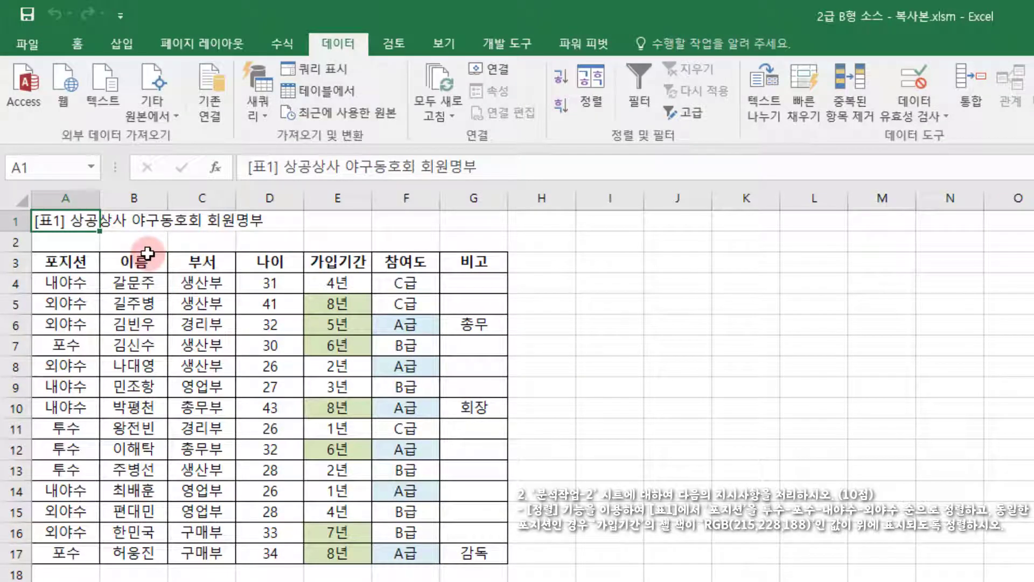
Step: Open the Sort settings for the [표1] member table and choose 포지션 as the first sort column
{"action": "left_click", "coordinate": [60, 263]}
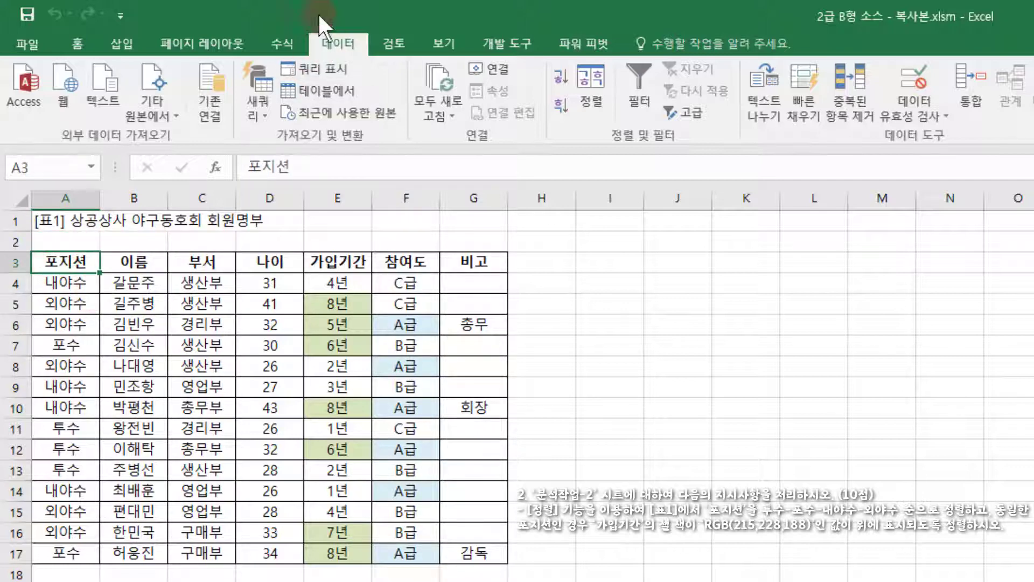
{"action": "left_click", "coordinate": [589, 95]}
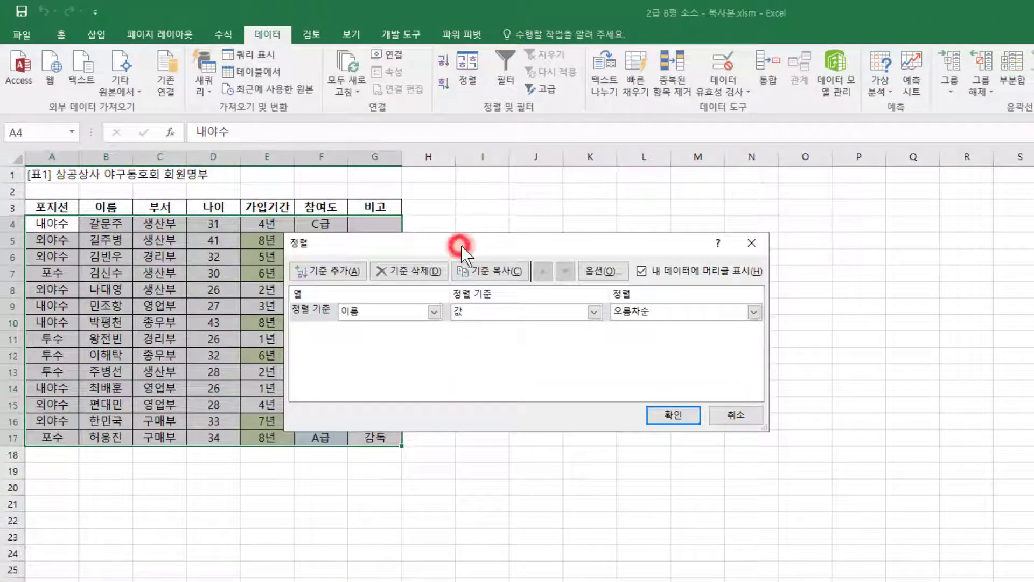
{"action": "left_click_drag", "start_coordinate": [461, 245], "coordinate": [590, 214]}
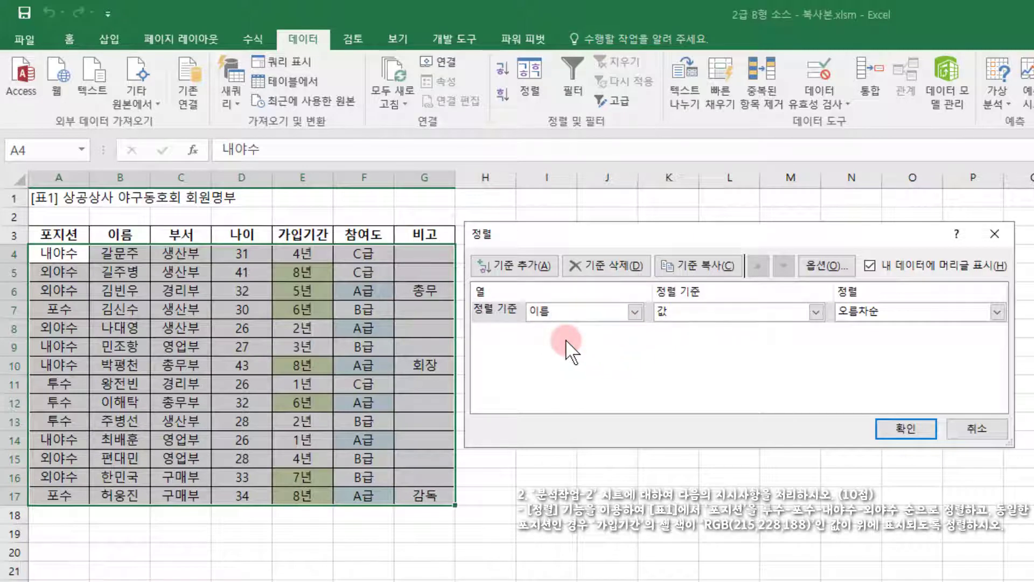
{"action": "left_click", "coordinate": [634, 314]}
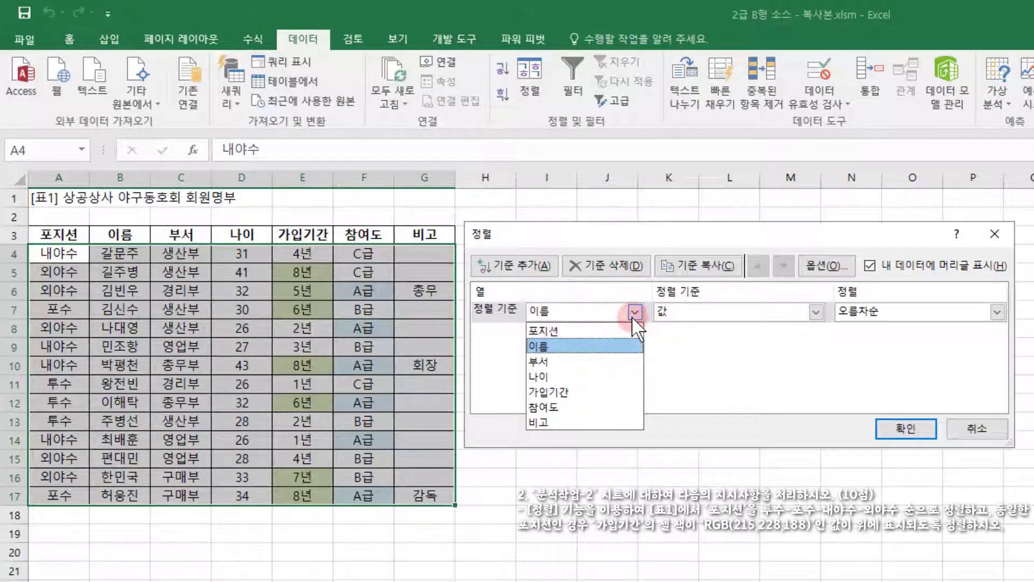
{"action": "left_click", "coordinate": [586, 329]}
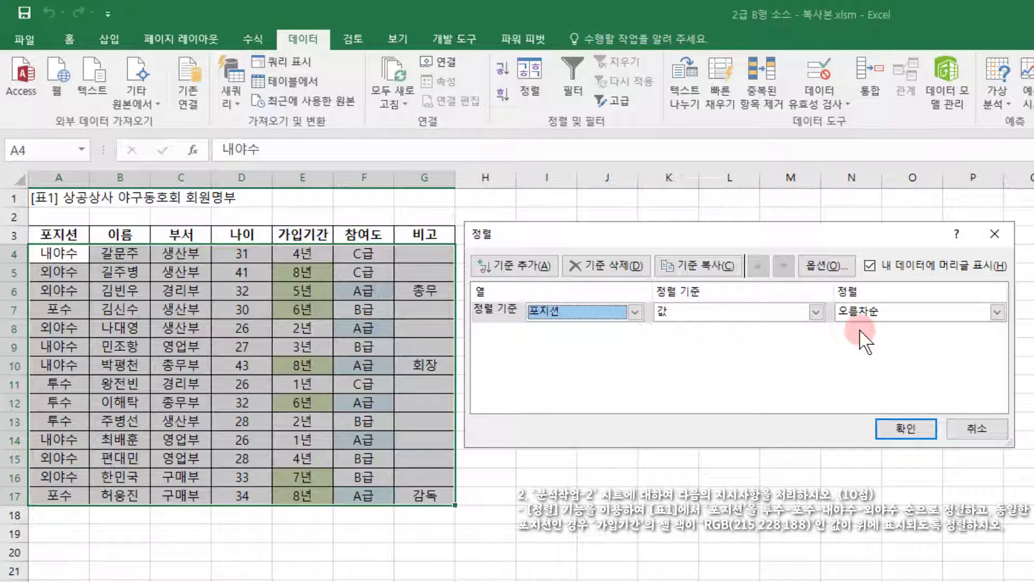
Step: Order the 포지션 sort level by a new custom list with the entries 투수, 포수, 내야수, 외야수
{"action": "left_click", "coordinate": [997, 313]}
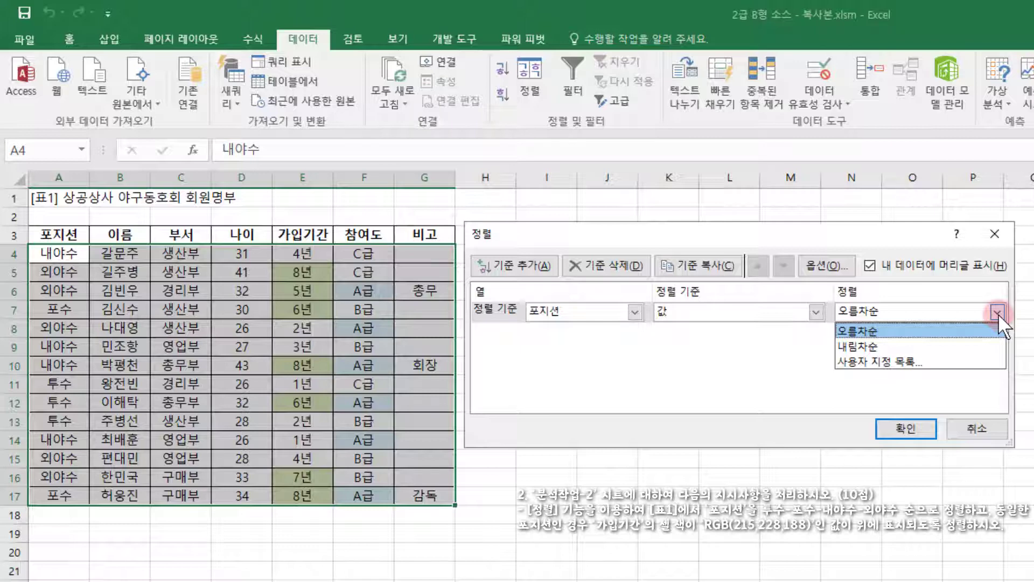
{"action": "left_click", "coordinate": [926, 363]}
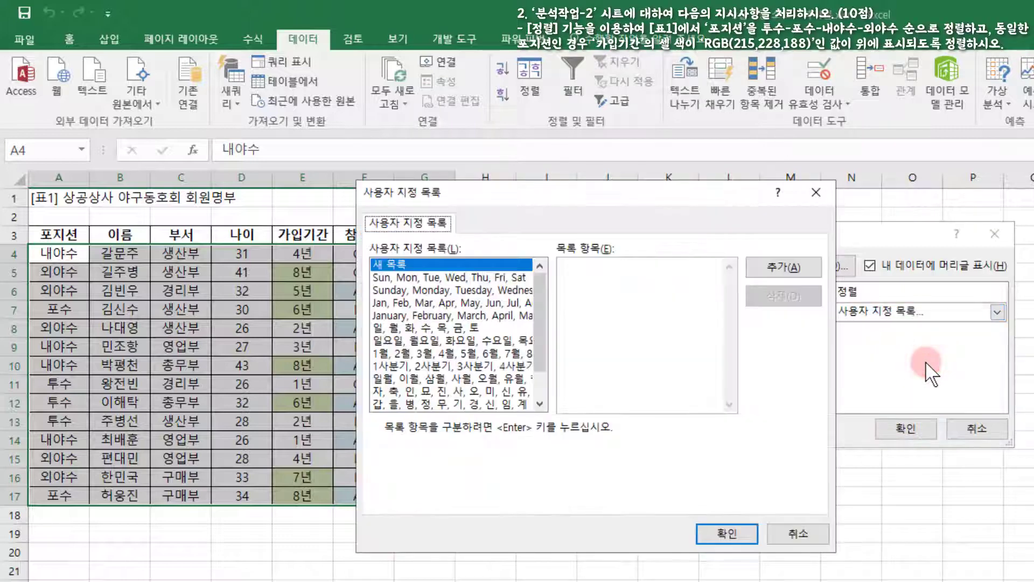
{"action": "left_click_drag", "start_coordinate": [496, 197], "coordinate": [603, 212]}
{"action": "left_click", "coordinate": [733, 290]}
{"action": "left_click", "coordinate": [721, 309]}
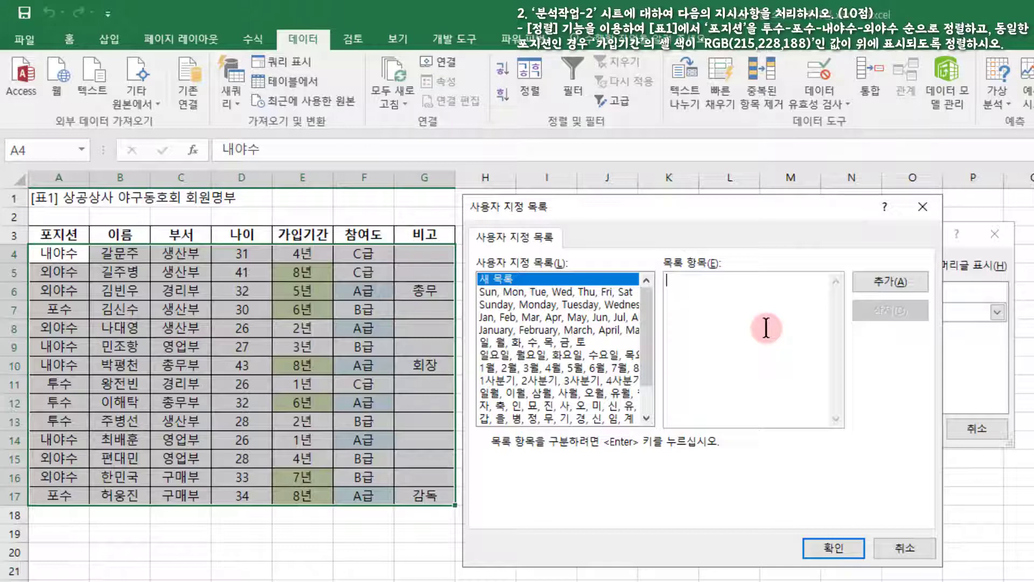
{"action": "type", "text": "투수"}
{"action": "key", "text": "Return"}
{"action": "type", "text": "포수"}
{"action": "key", "text": "Return"}
{"action": "type", "text": "내야수"}
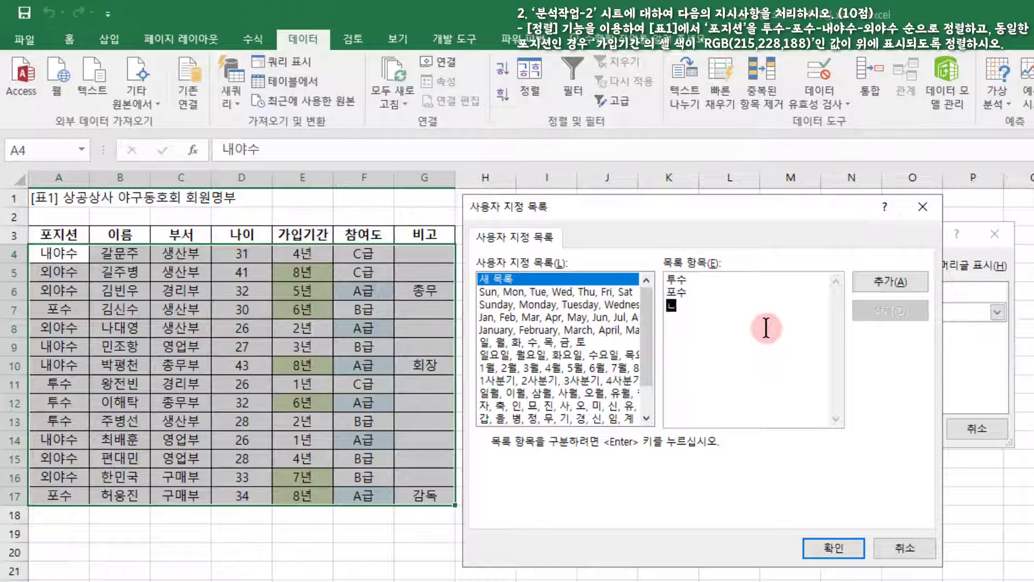
{"action": "key", "text": "Return"}
{"action": "type", "text": "외야수"}
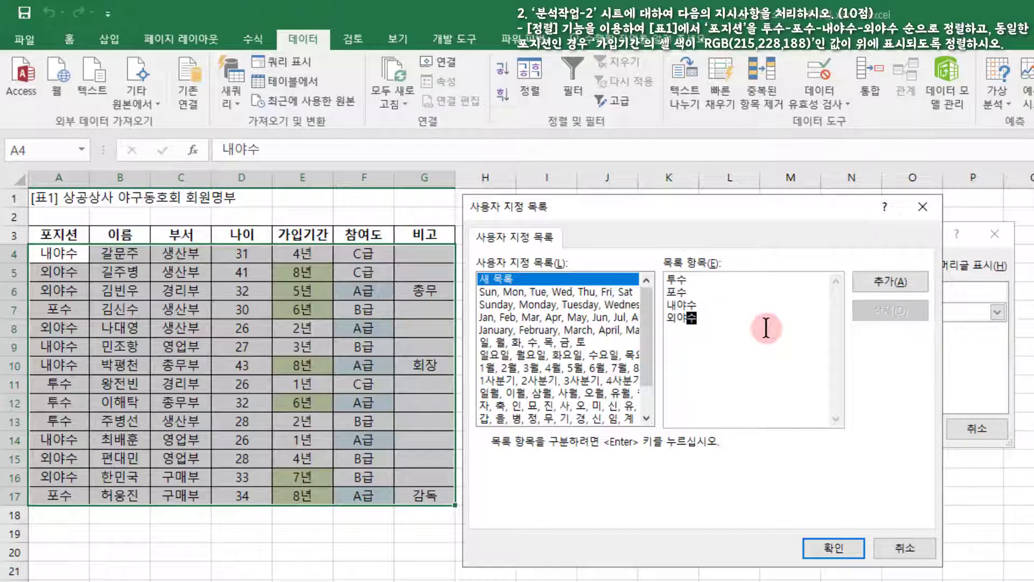
{"action": "left_click", "coordinate": [903, 281]}
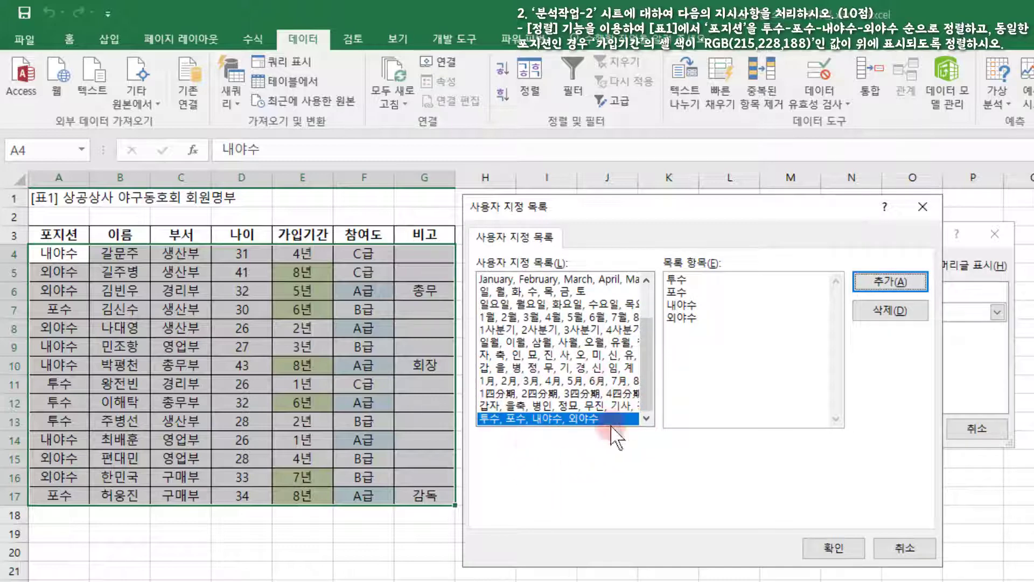
{"action": "left_click", "coordinate": [824, 547]}
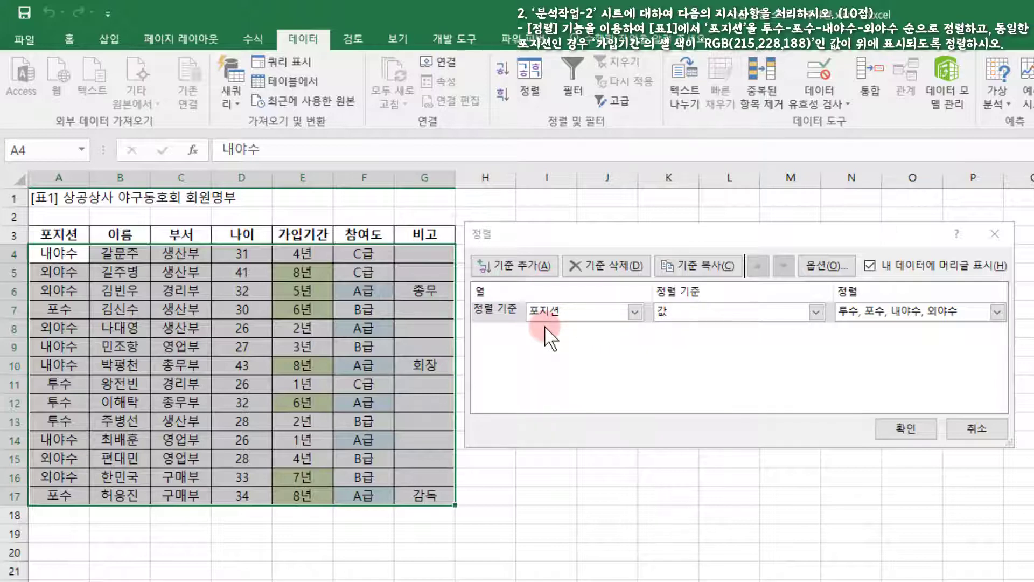
Step: Add a second sort level on 가입기간 by cell color with the green RGB(215,228,188) on top, and apply the sort
{"action": "left_click", "coordinate": [532, 267]}
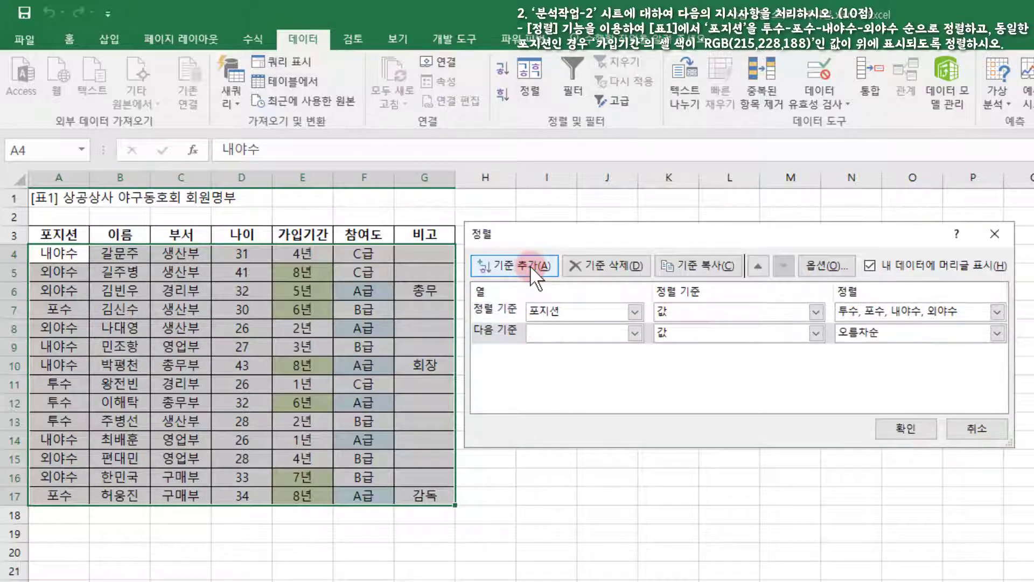
{"action": "left_click", "coordinate": [635, 332]}
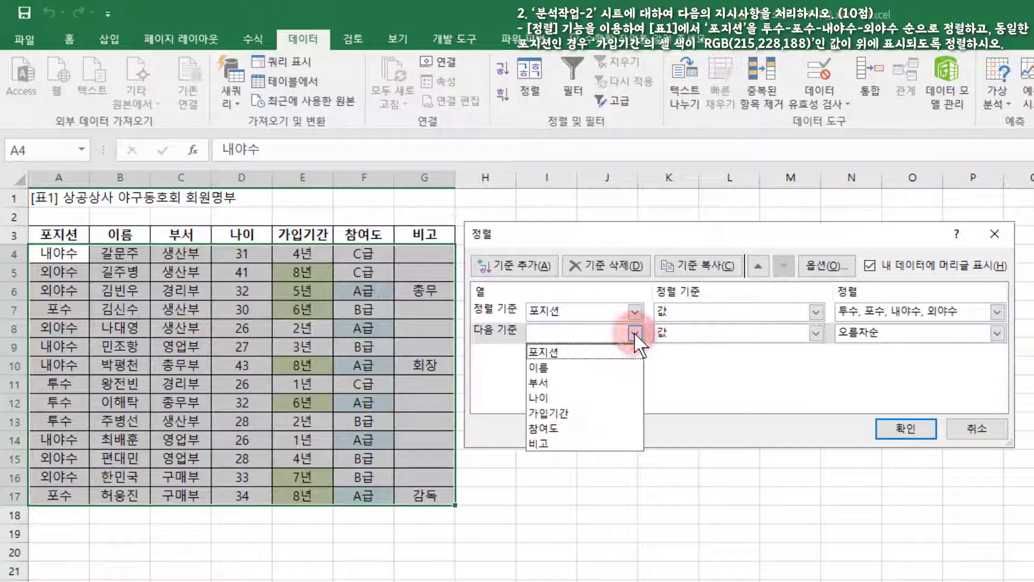
{"action": "left_click", "coordinate": [597, 411]}
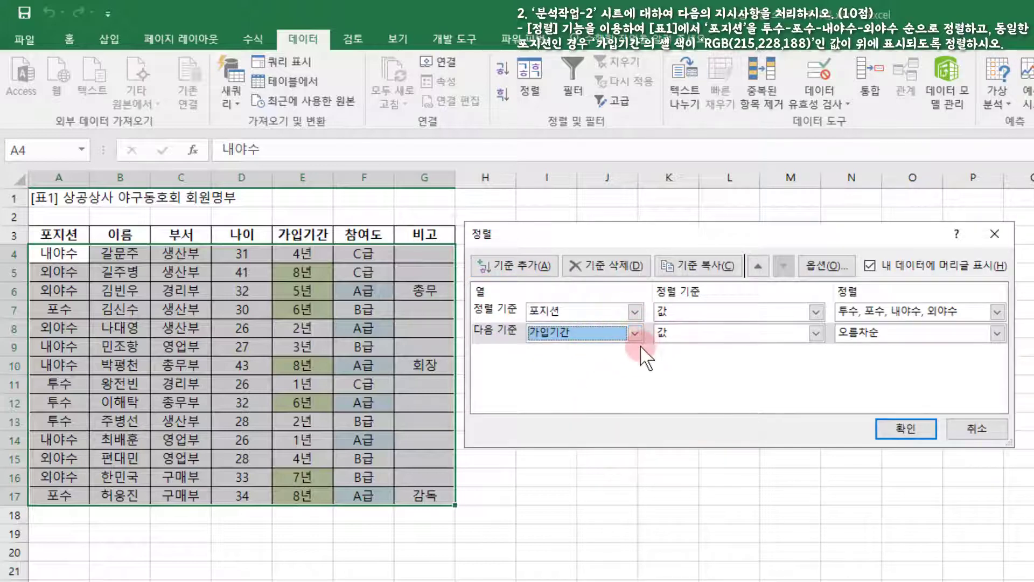
{"action": "left_click", "coordinate": [816, 333]}
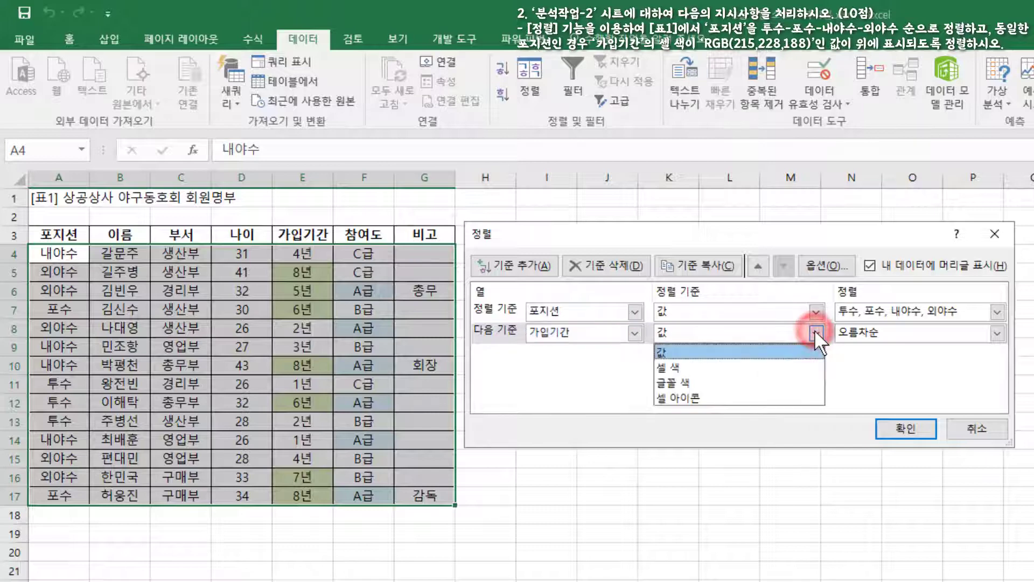
{"action": "left_click", "coordinate": [786, 364]}
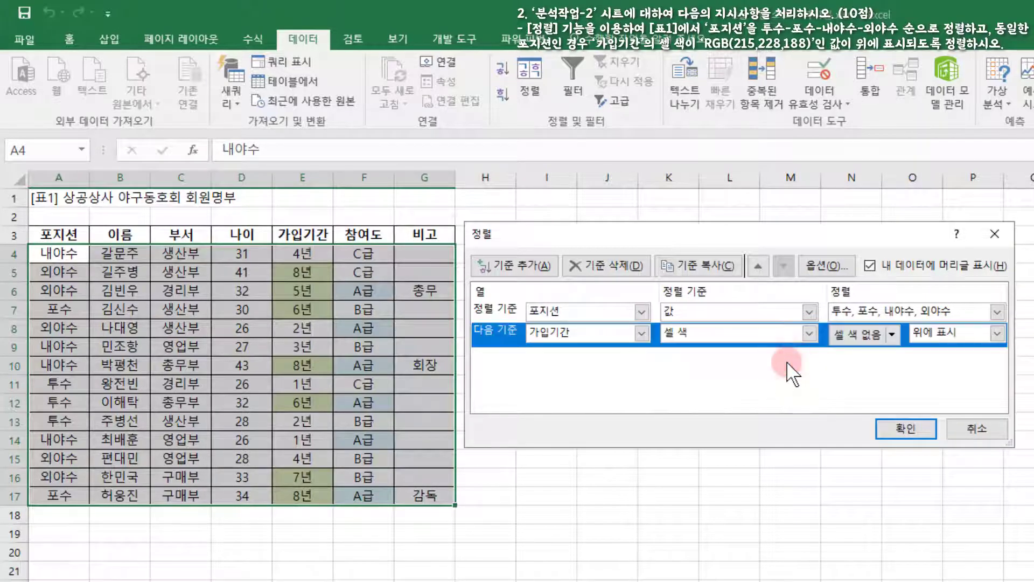
{"action": "left_click", "coordinate": [893, 334]}
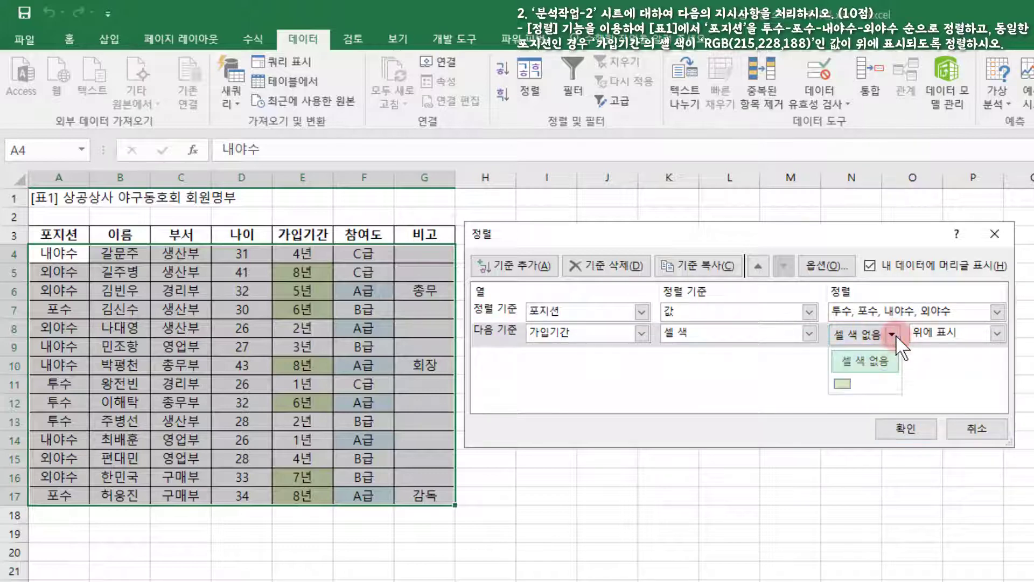
{"action": "left_click", "coordinate": [845, 388]}
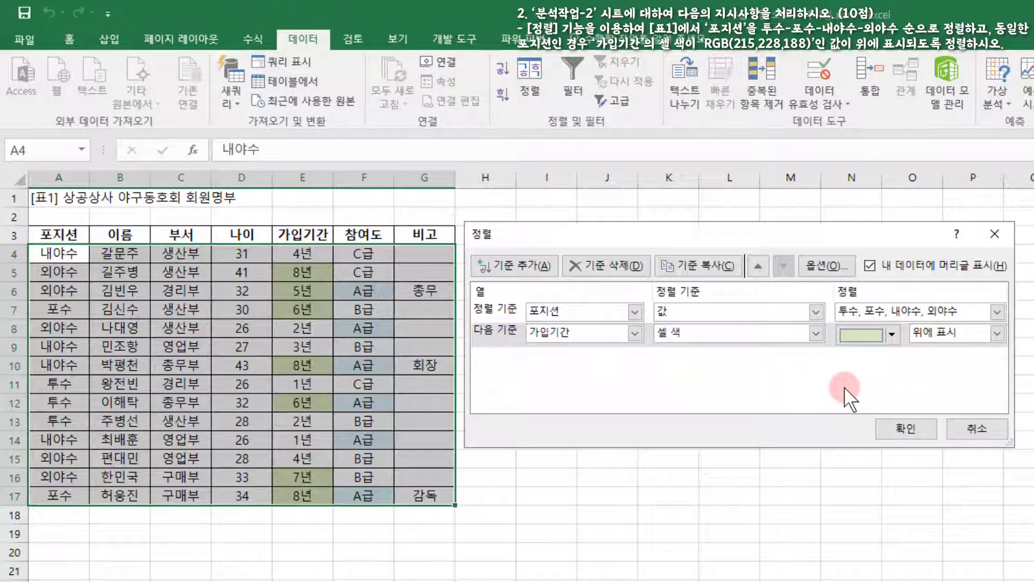
{"action": "left_click", "coordinate": [916, 428]}
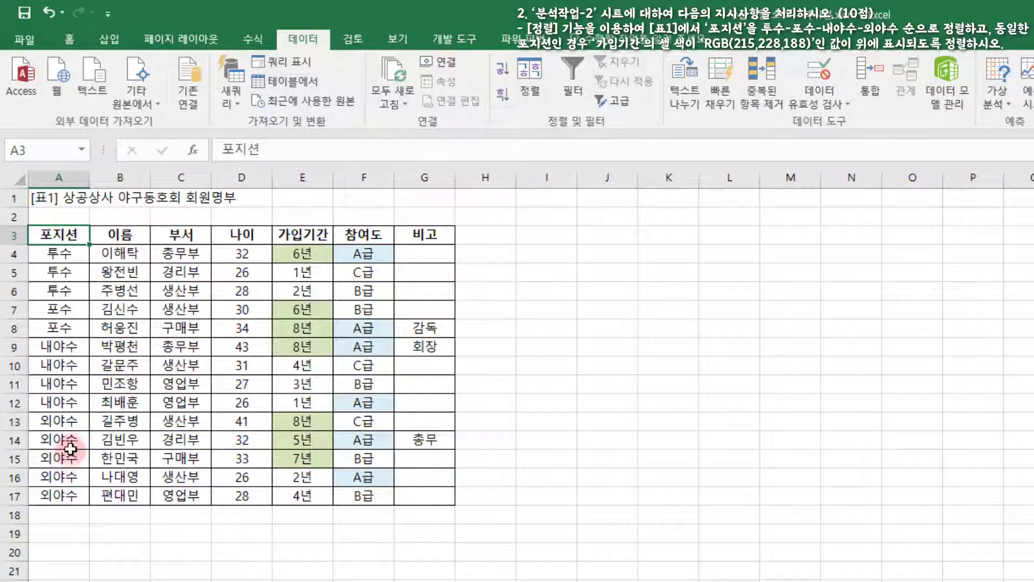
{"action": "left_click_drag", "start_coordinate": [63, 347], "coordinate": [68, 396]}
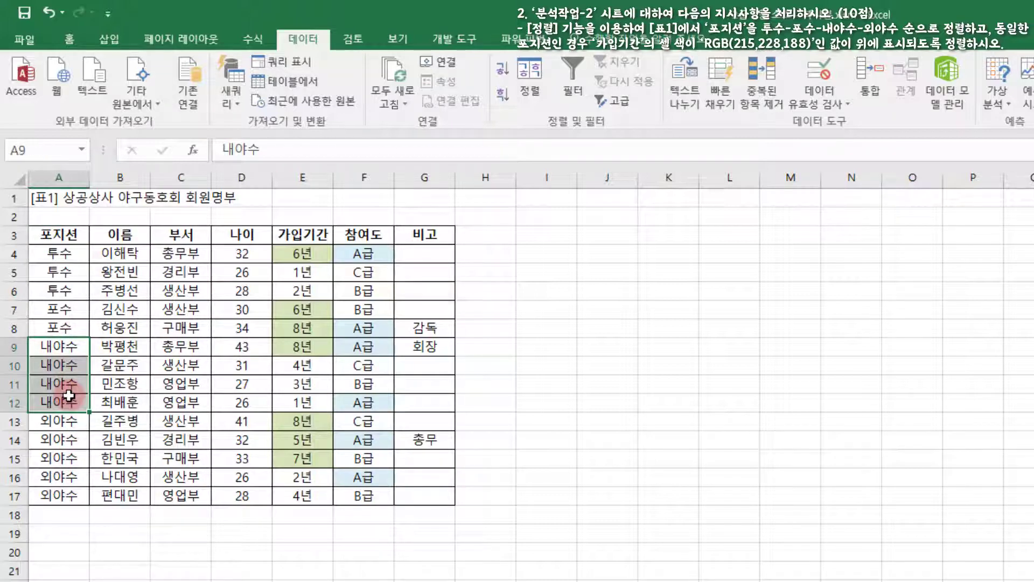